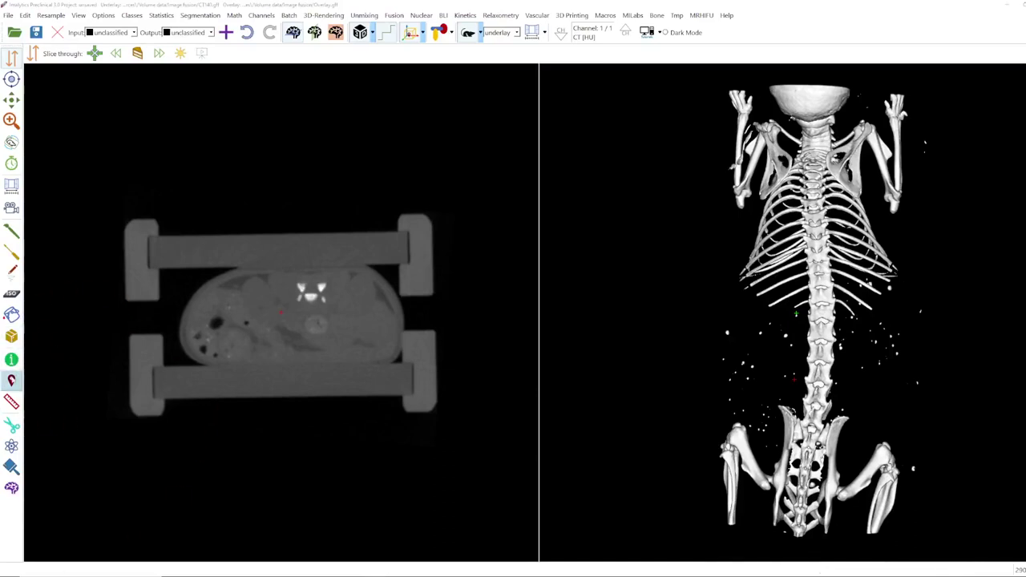
# - Place underlay markers on both knees and both elbows of the skeleton and at three points in the abdominal slice
pyautogui.click(11, 380)
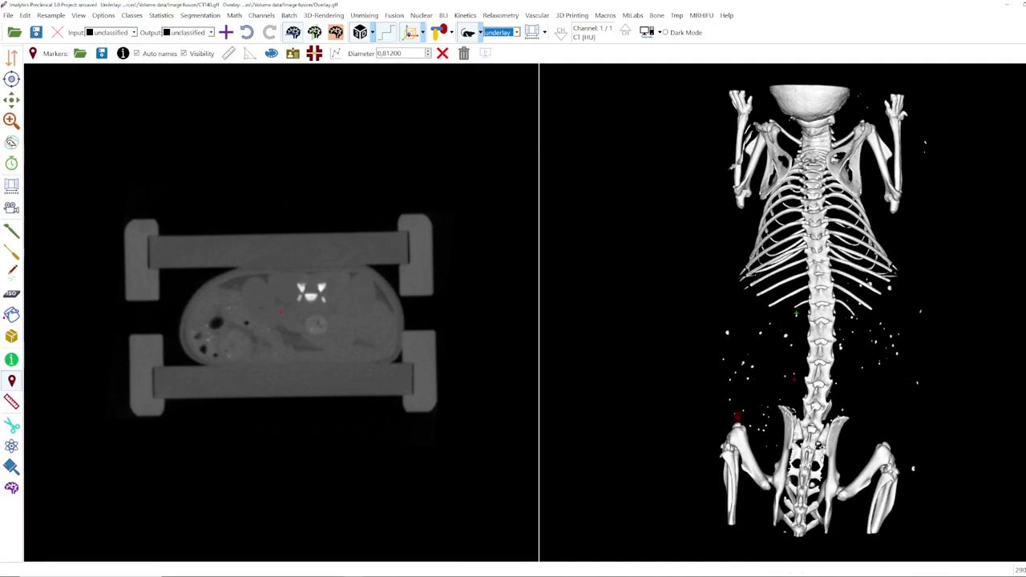
pyautogui.click(736, 418)
pyautogui.click(884, 436)
pyautogui.click(893, 209)
pyautogui.click(739, 203)
pyautogui.click(756, 377)
pyautogui.click(833, 381)
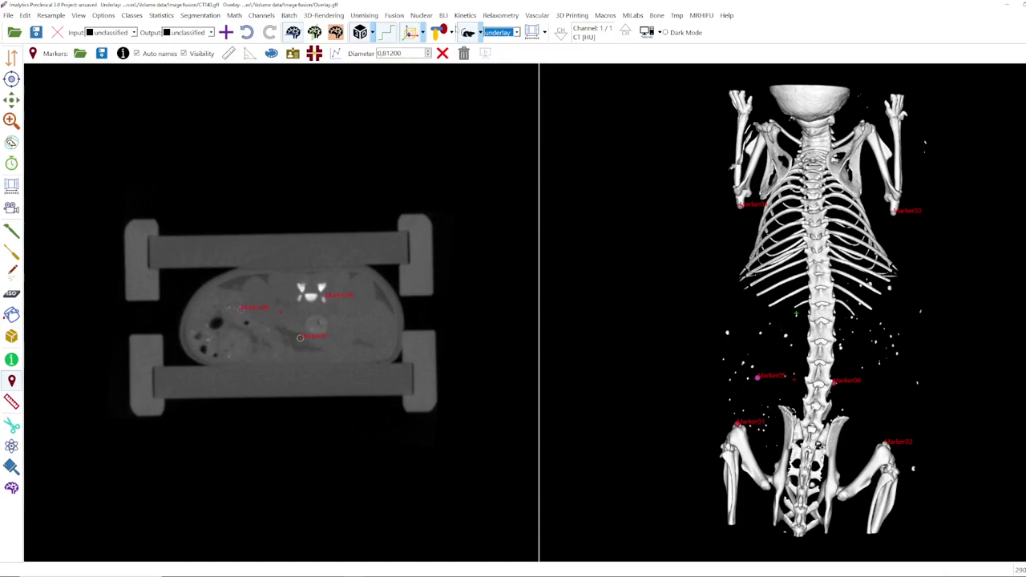
# - Make the overlay the active layer, show it, and place markers on both knees of the overlay skeleton
pyautogui.click(497, 36)
pyautogui.click(495, 50)
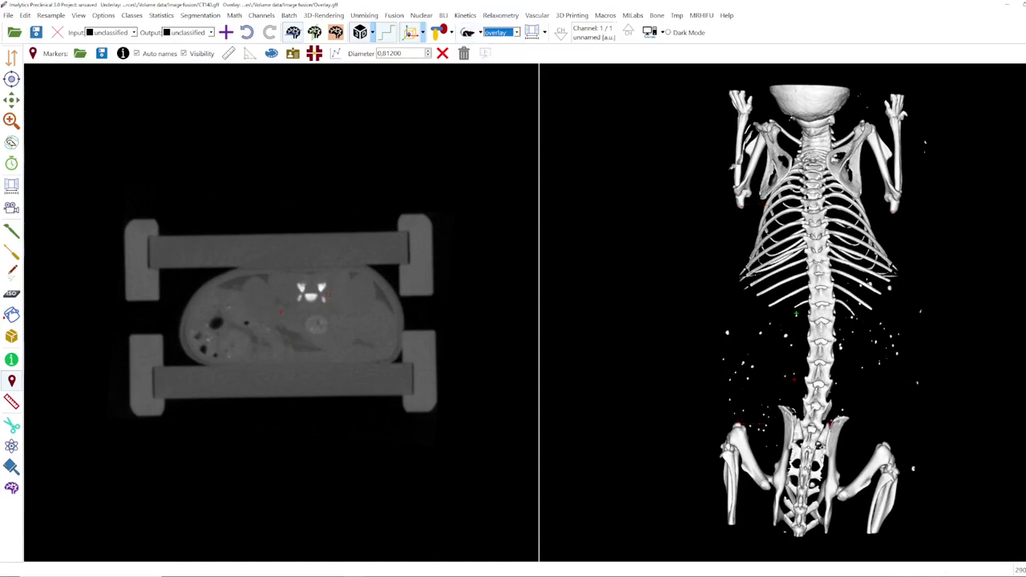
pyautogui.click(467, 32)
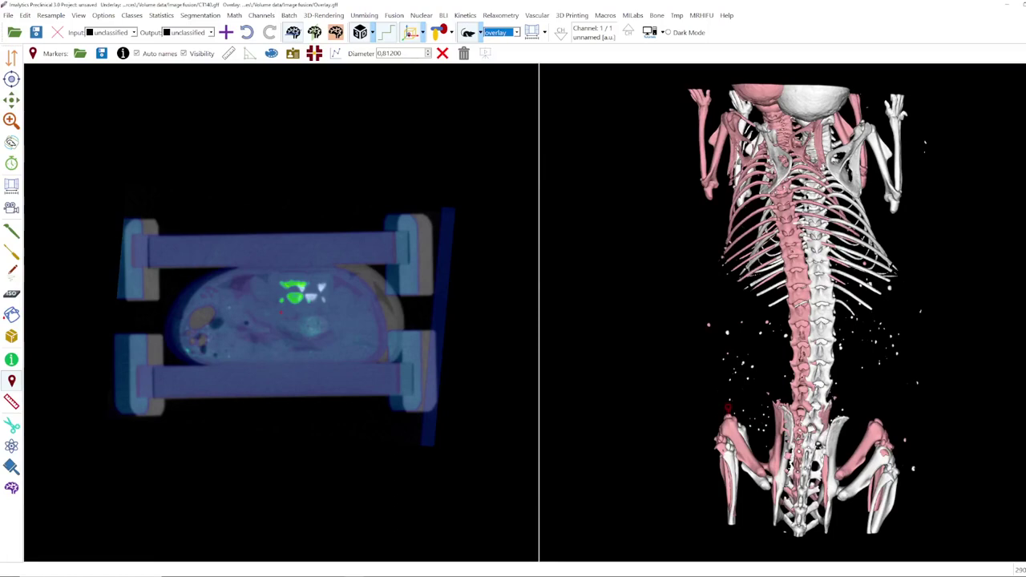
pyautogui.click(728, 408)
pyautogui.click(877, 409)
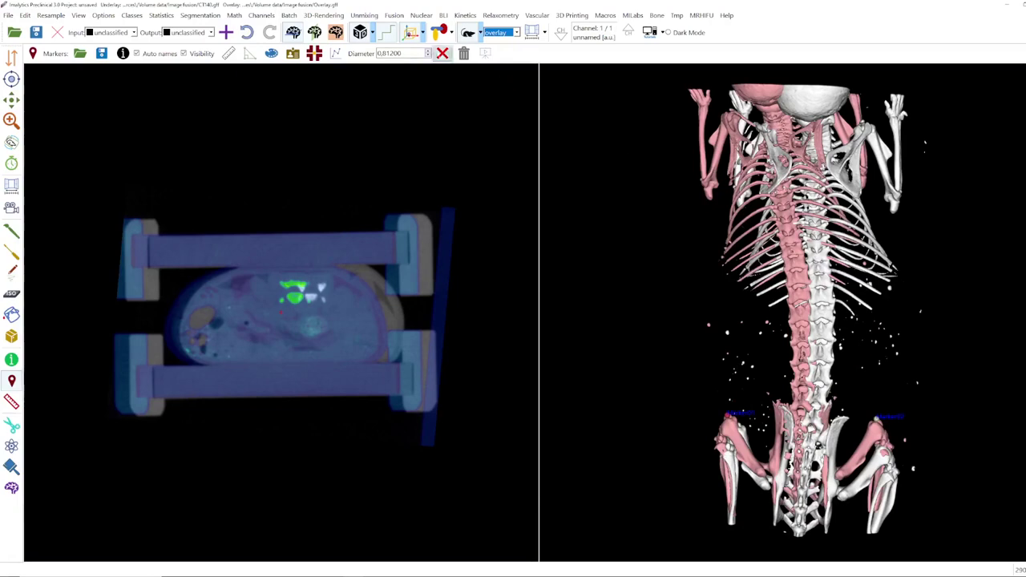
# - Review the marker-based options for registering the overlay to the underlay
pyautogui.click(394, 16)
pyautogui.moveTo(411, 80)
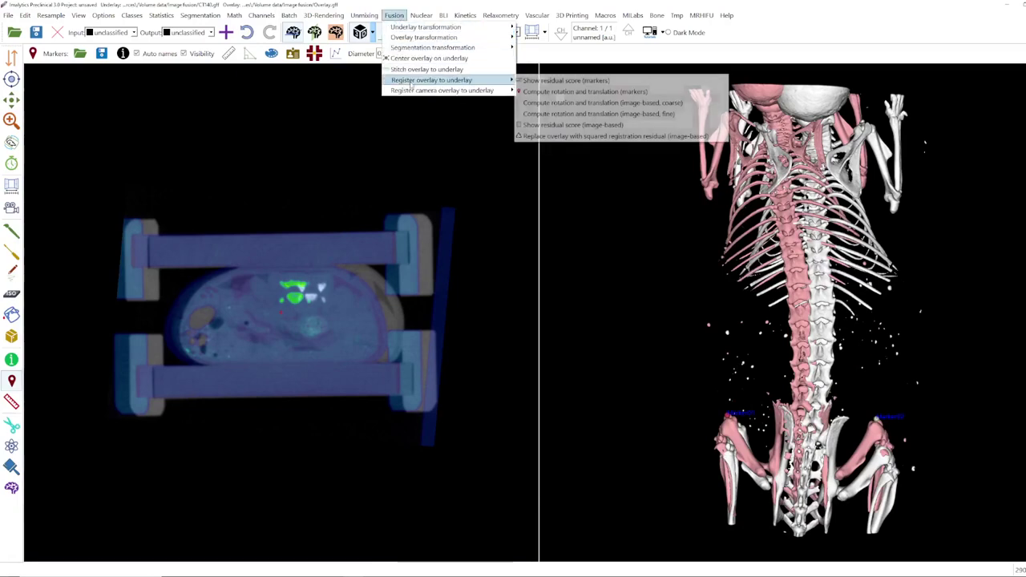
pyautogui.click(548, 95)
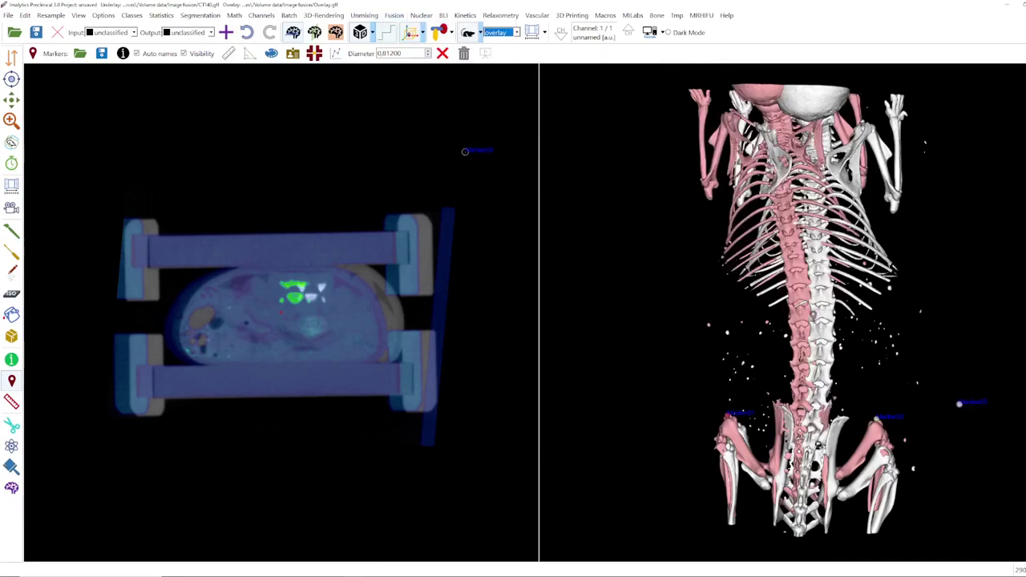
# - Compare the marker sets of the underlay and overlay, finishing with the underlay active and the overlay hidden
pyautogui.click(498, 32)
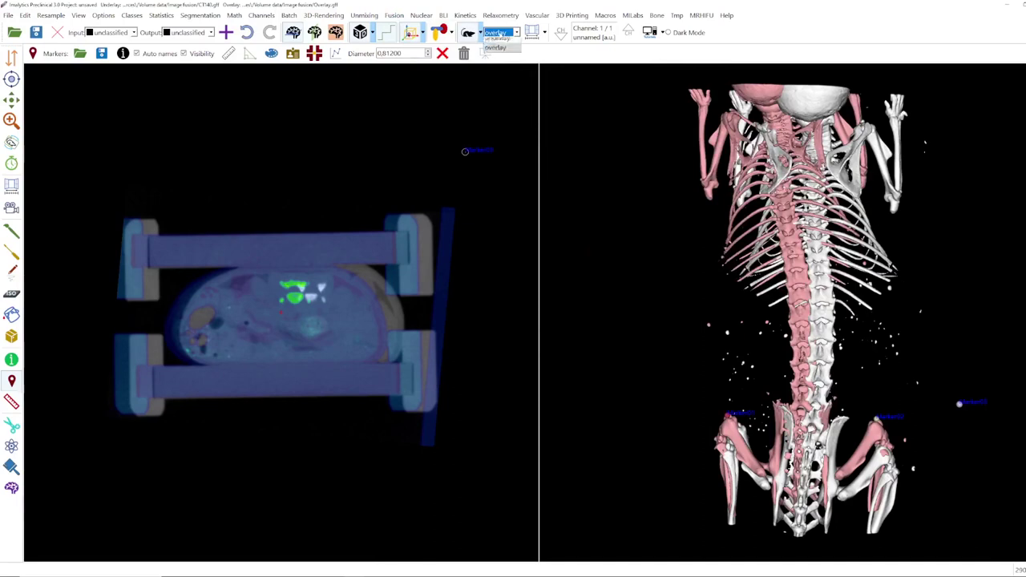
pyautogui.click(495, 38)
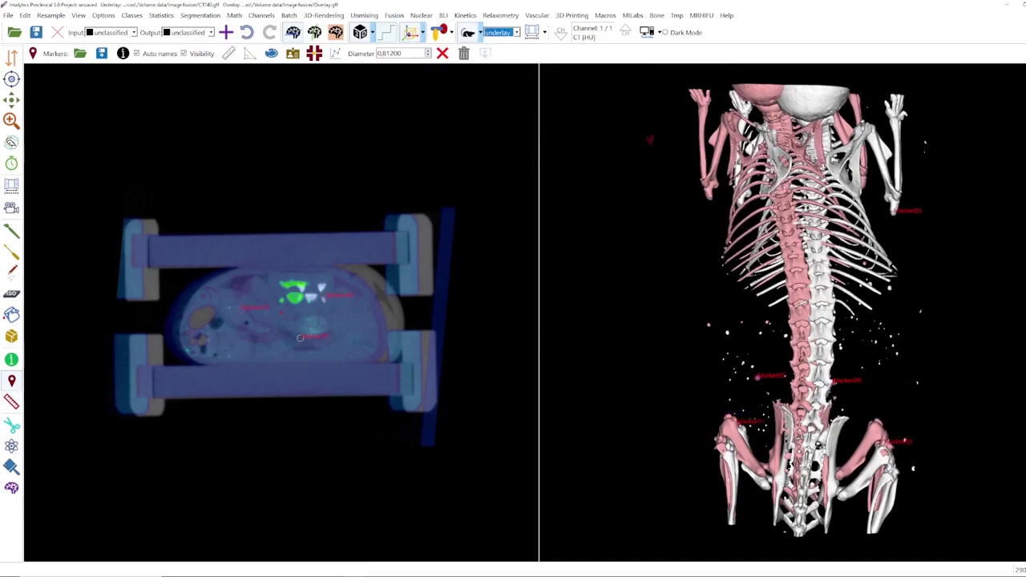
pyautogui.click(499, 32)
pyautogui.click(495, 46)
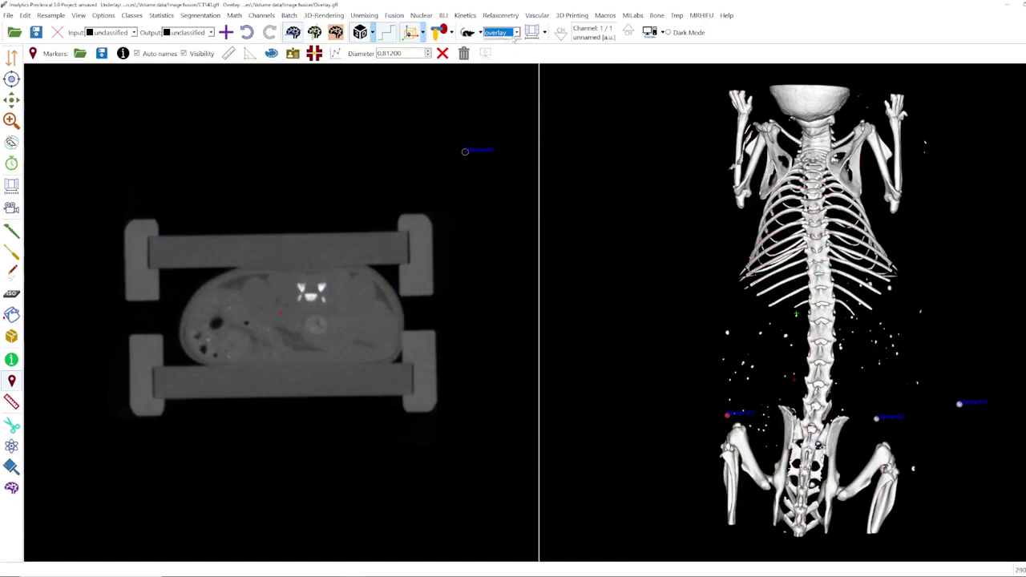
pyautogui.click(498, 32)
pyautogui.click(495, 38)
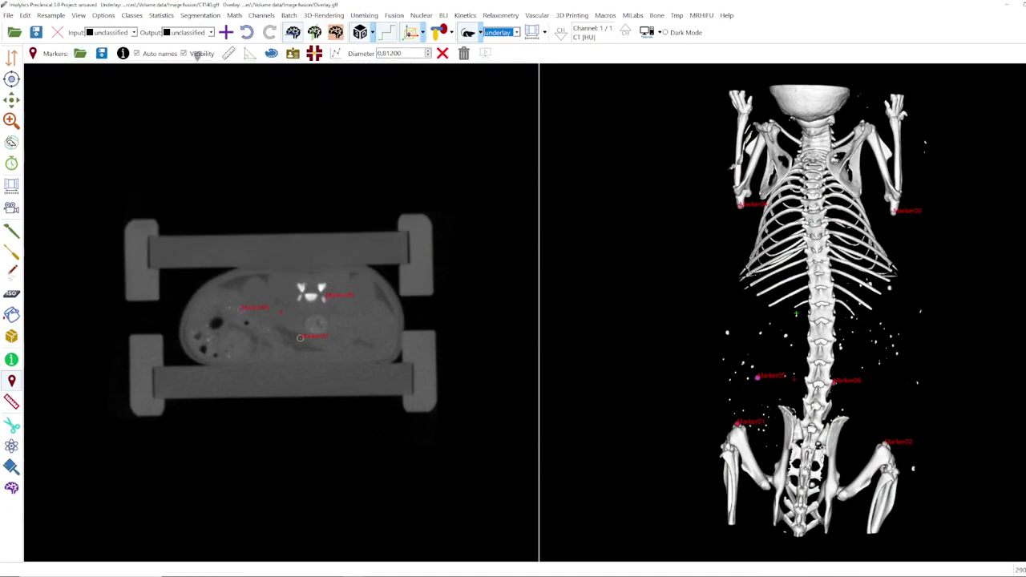
# - Save the underlay markers as the CSV file Marker on the Desktop, replacing the existing file
pyautogui.click(101, 54)
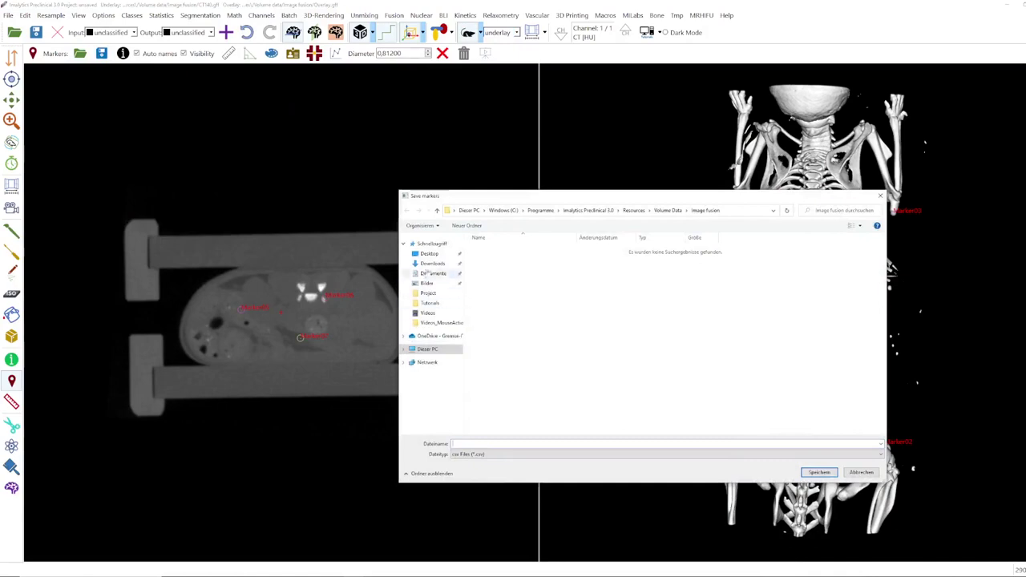
pyautogui.click(430, 254)
pyautogui.click(487, 266)
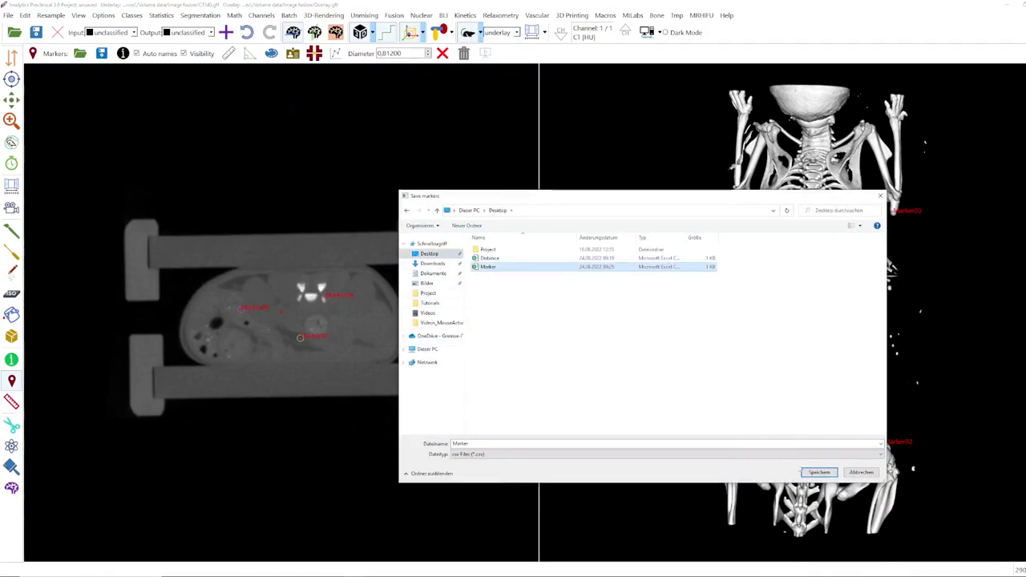
pyautogui.click(818, 472)
pyautogui.click(547, 294)
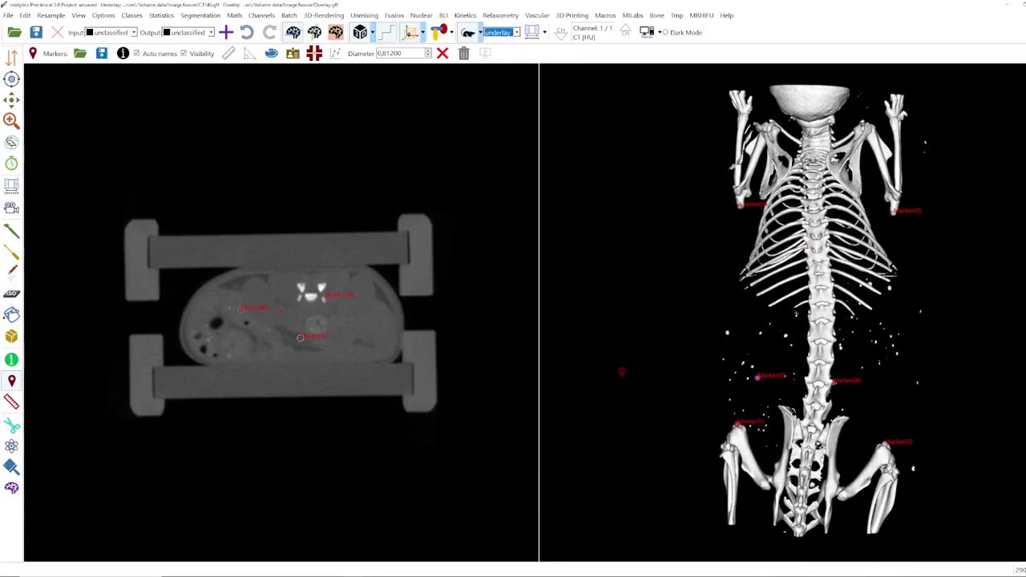
# - Delete all underlay markers and reload them from the Marker CSV file on the Desktop
pyautogui.click(464, 54)
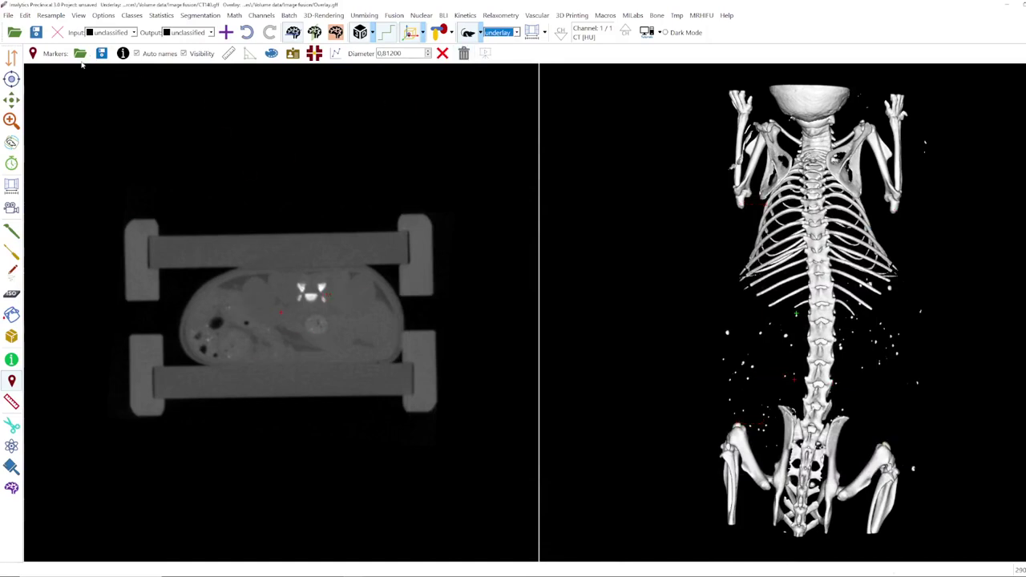
pyautogui.click(80, 53)
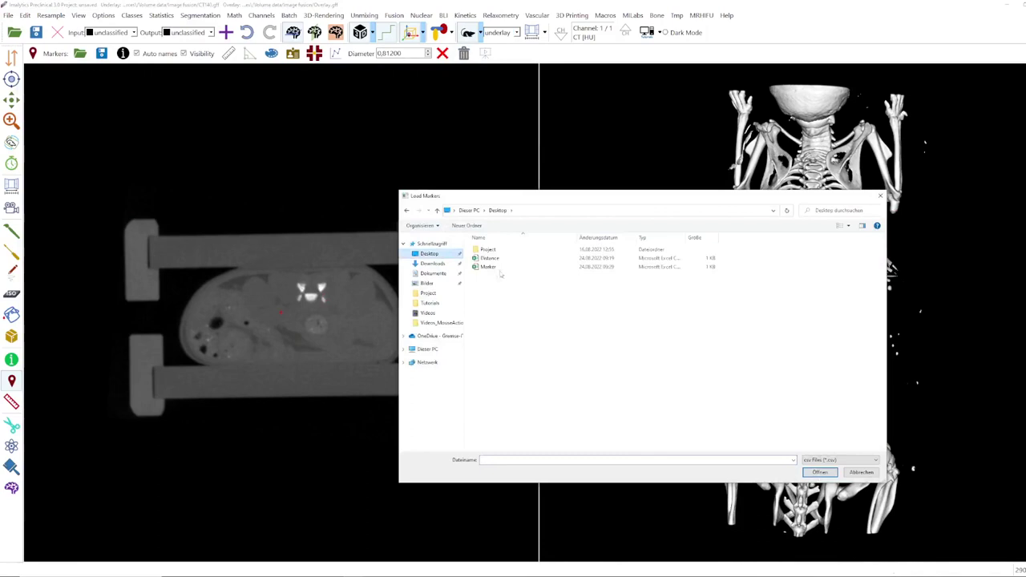
pyautogui.doubleClick(492, 266)
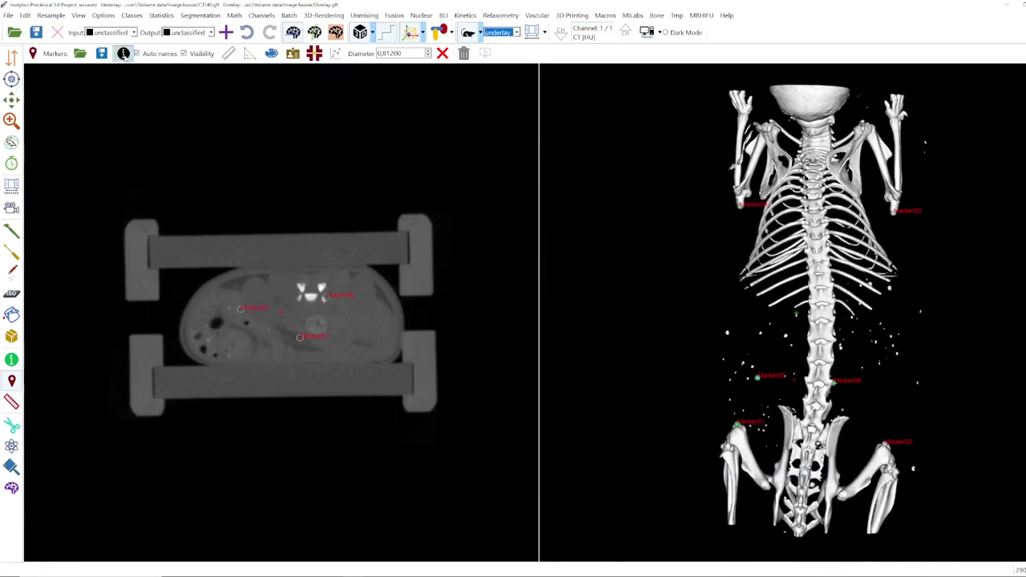
# - View the marker statistics table of the underlay layer and close it
pyautogui.click(123, 54)
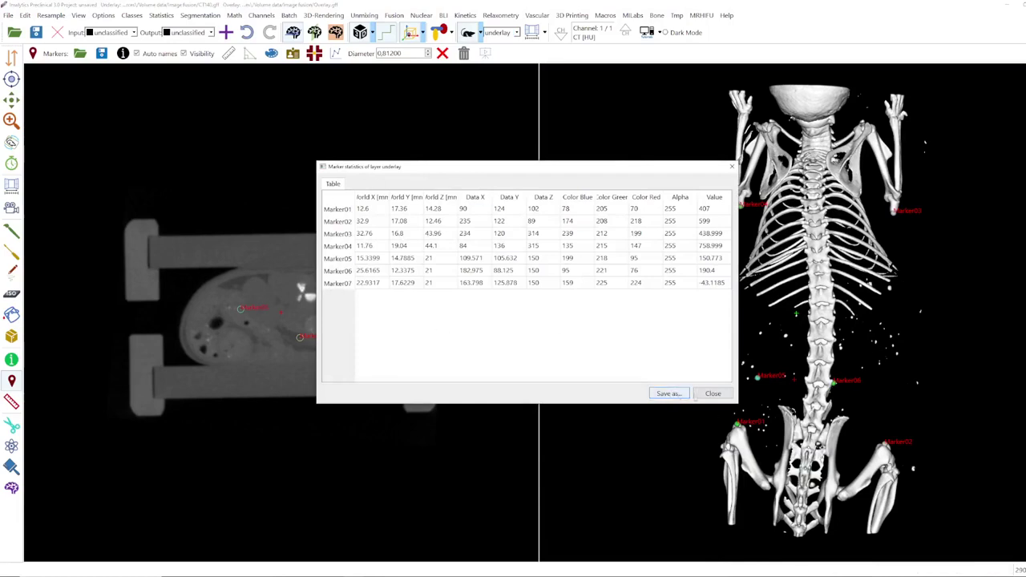
pyautogui.click(713, 393)
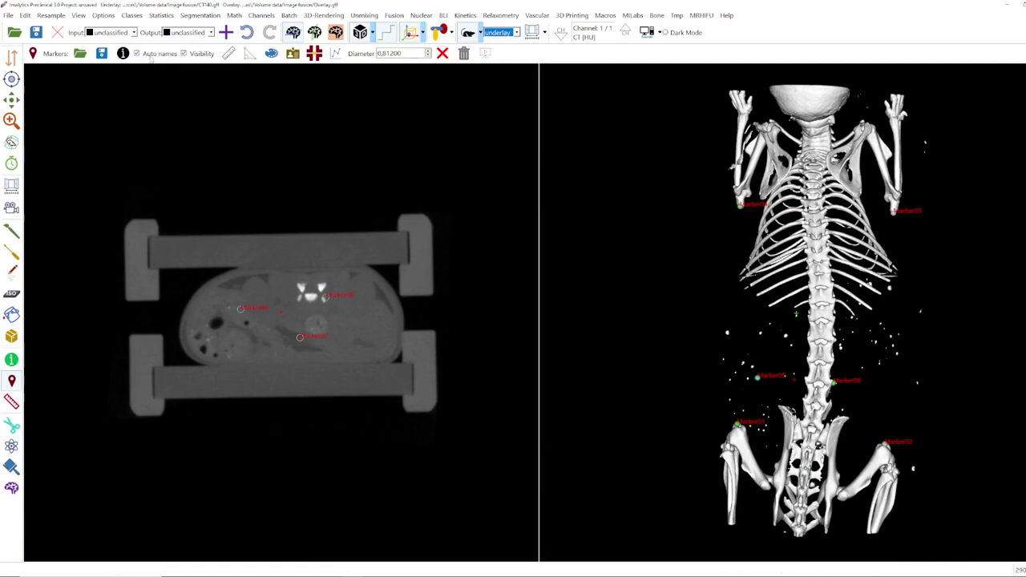
# - Turn off automatic marker naming and place two markers named 1 and 2 on either side of the spine in the slice
pyautogui.click(136, 54)
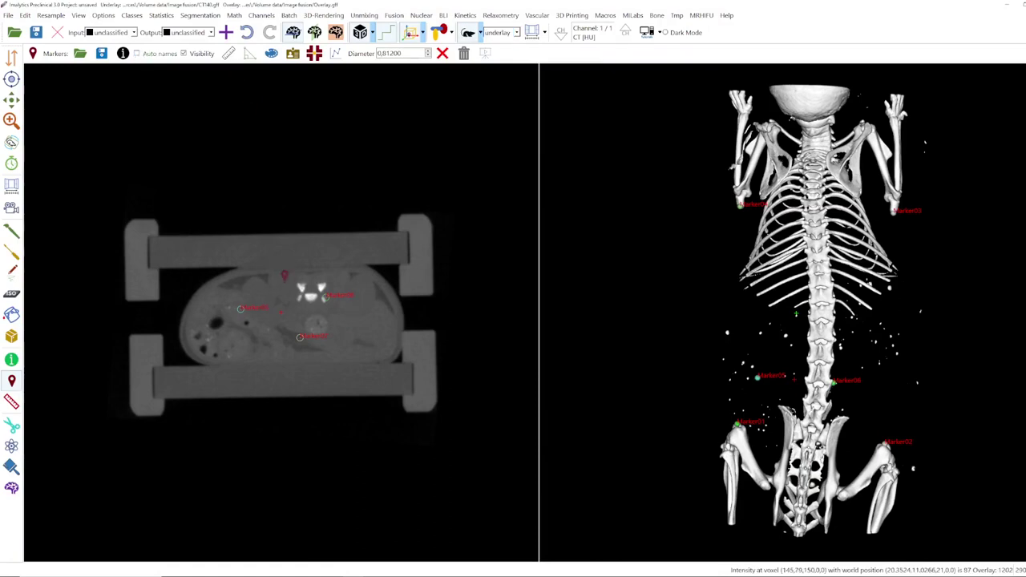
pyautogui.click(284, 279)
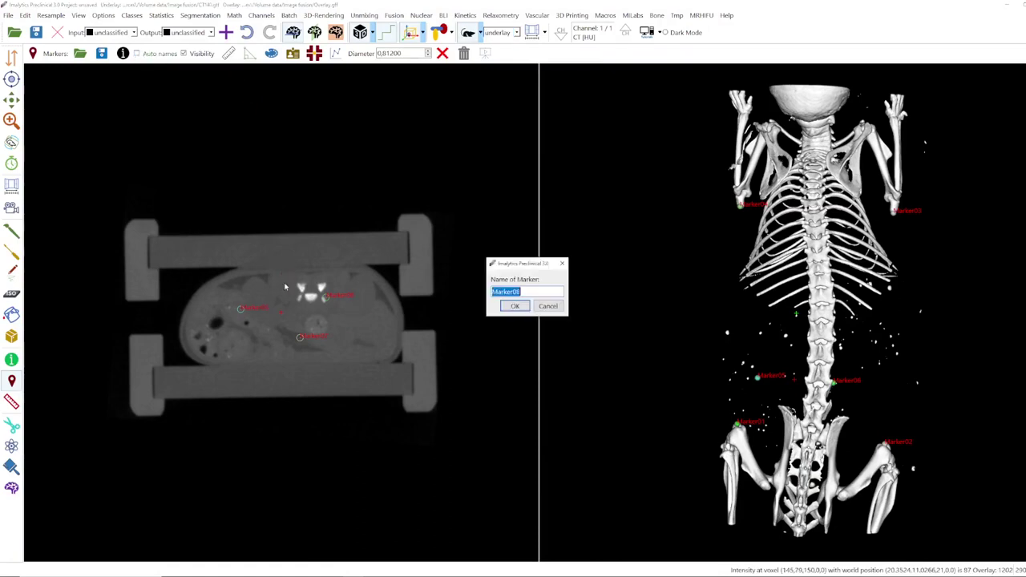
pyautogui.click(528, 294)
pyautogui.press('Escape')
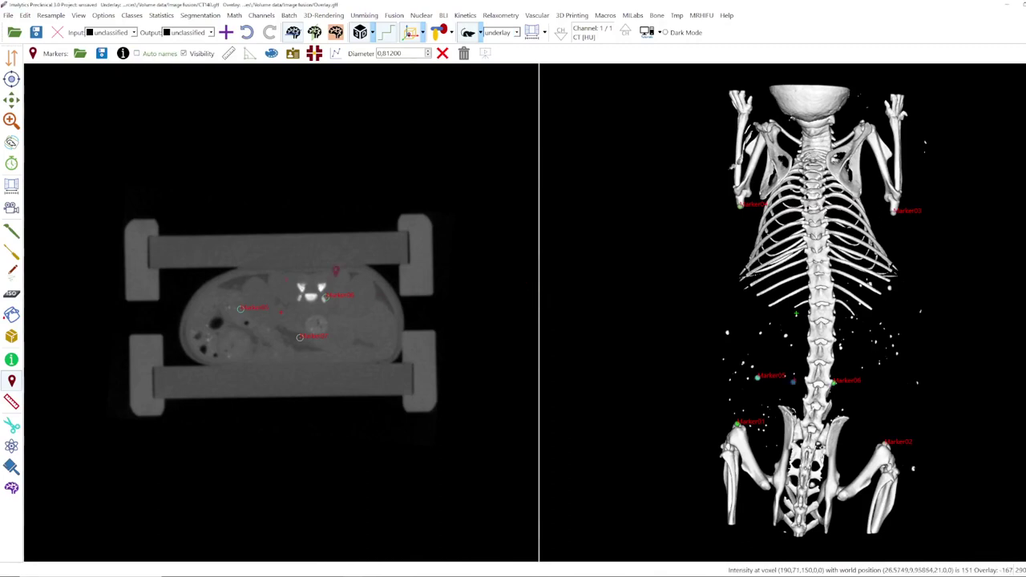
pyautogui.click(335, 278)
pyautogui.press('Return')
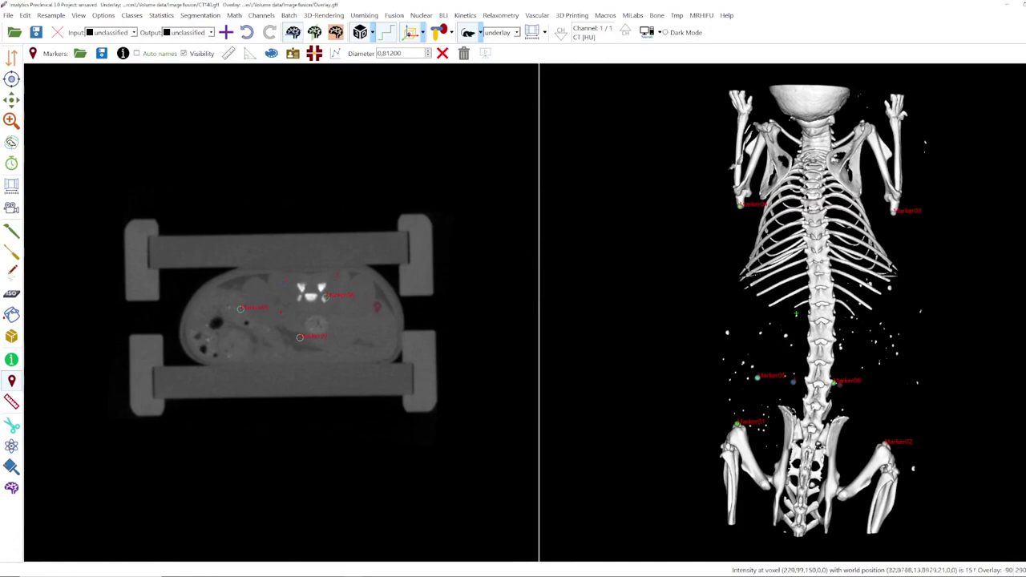
# - Hide all markers and show them again
pyautogui.click(195, 55)
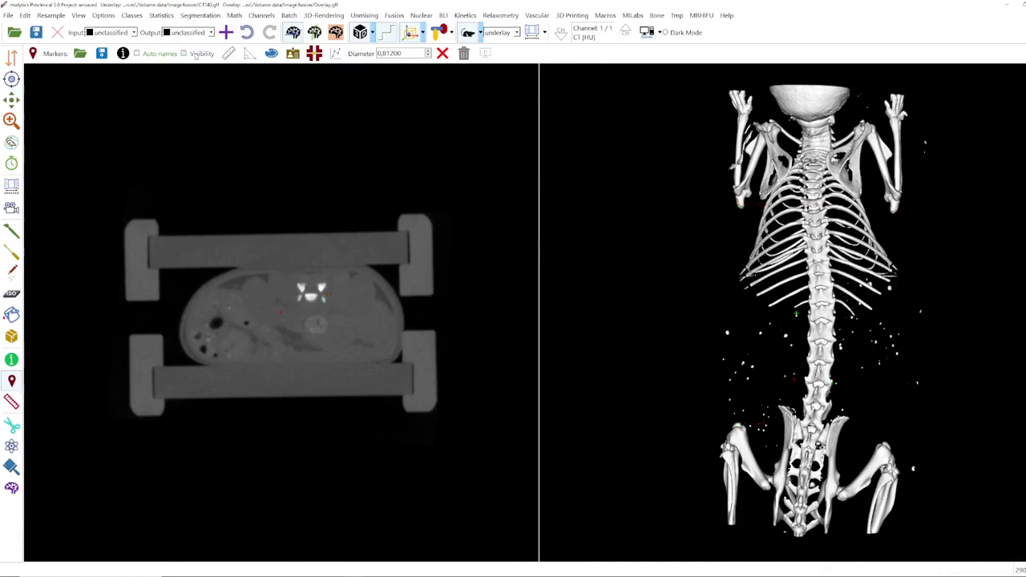
pyautogui.click(195, 55)
# - Compute the distance between Marker01 and Marker02, and close the distance dialog
pyautogui.click(229, 53)
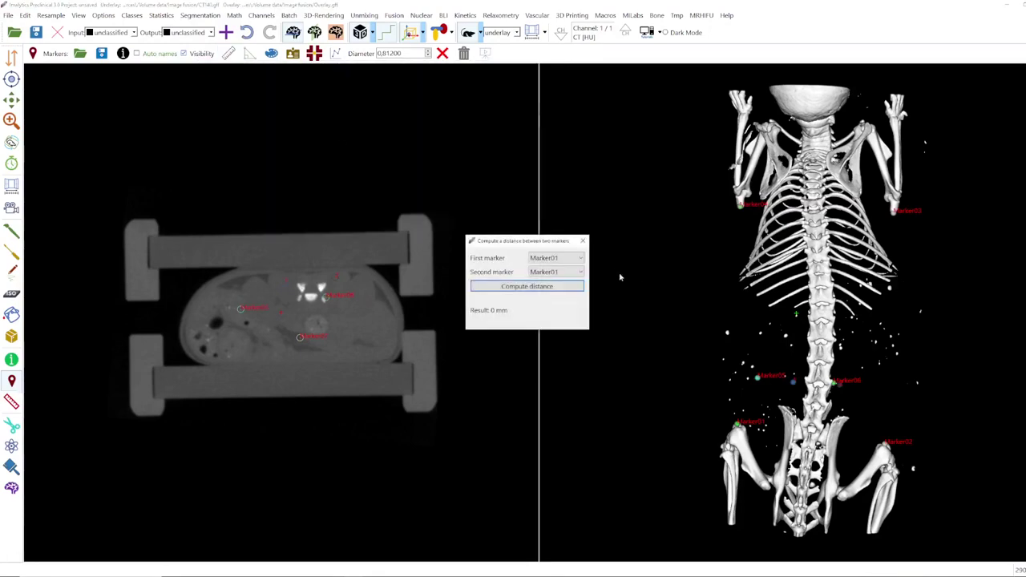
pyautogui.click(564, 272)
pyautogui.click(545, 293)
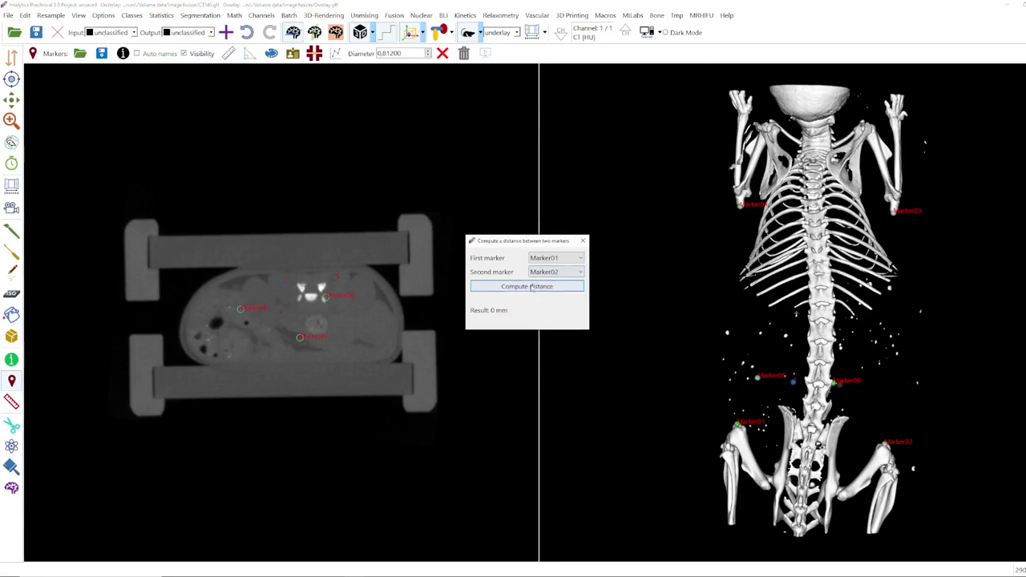
pyautogui.click(530, 286)
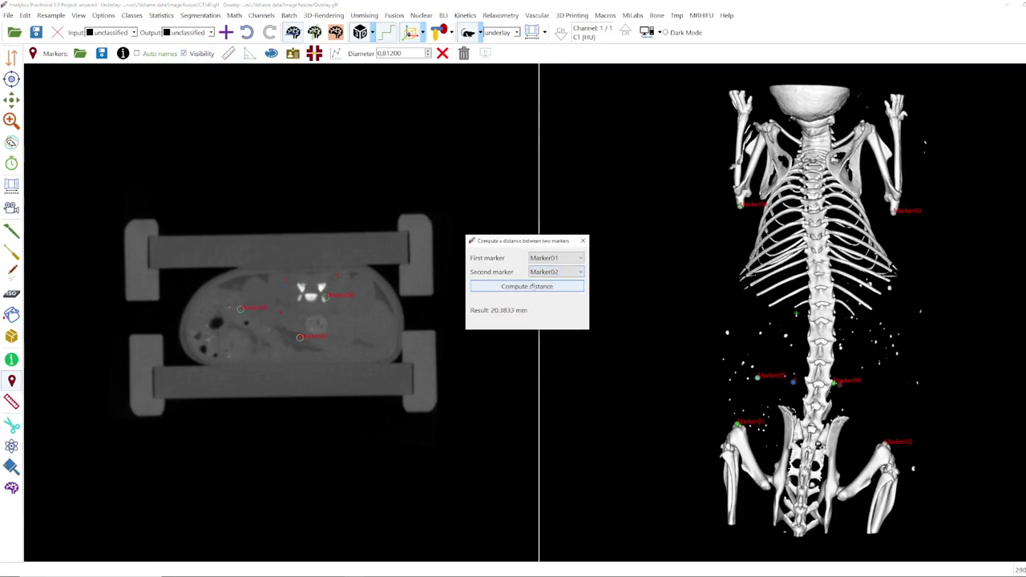
pyautogui.click(582, 240)
# - Compute the angle between Marker01, Marker02 and Marker03, and close the angle dialog
pyautogui.click(249, 52)
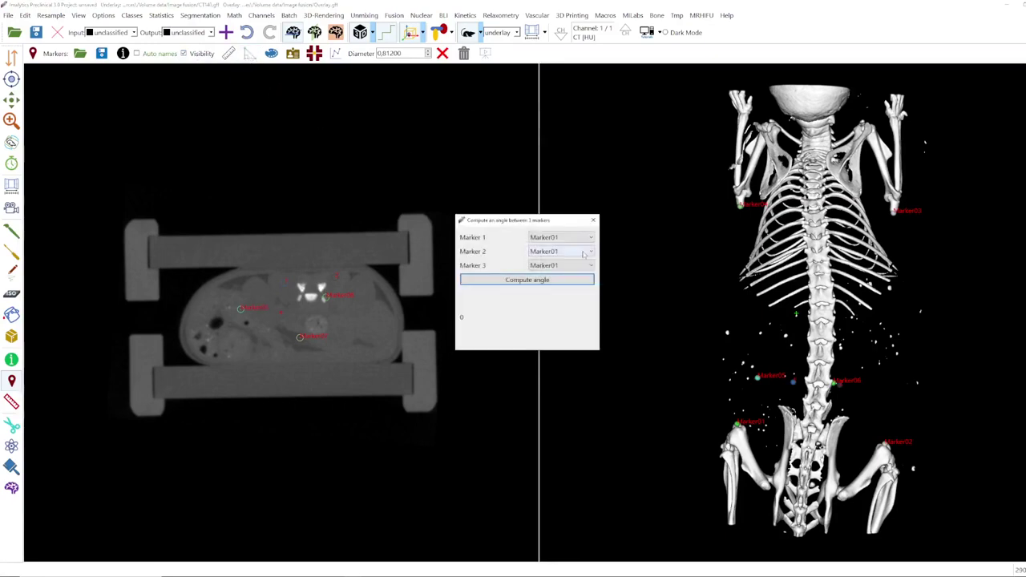
pyautogui.click(552, 255)
pyautogui.click(545, 271)
pyautogui.click(561, 265)
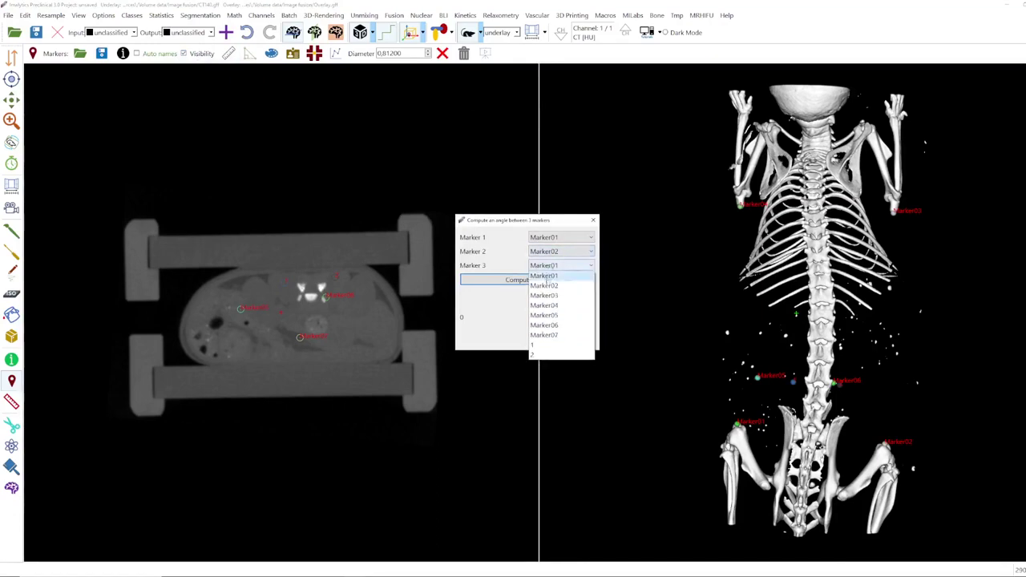
pyautogui.click(545, 296)
pyautogui.click(545, 279)
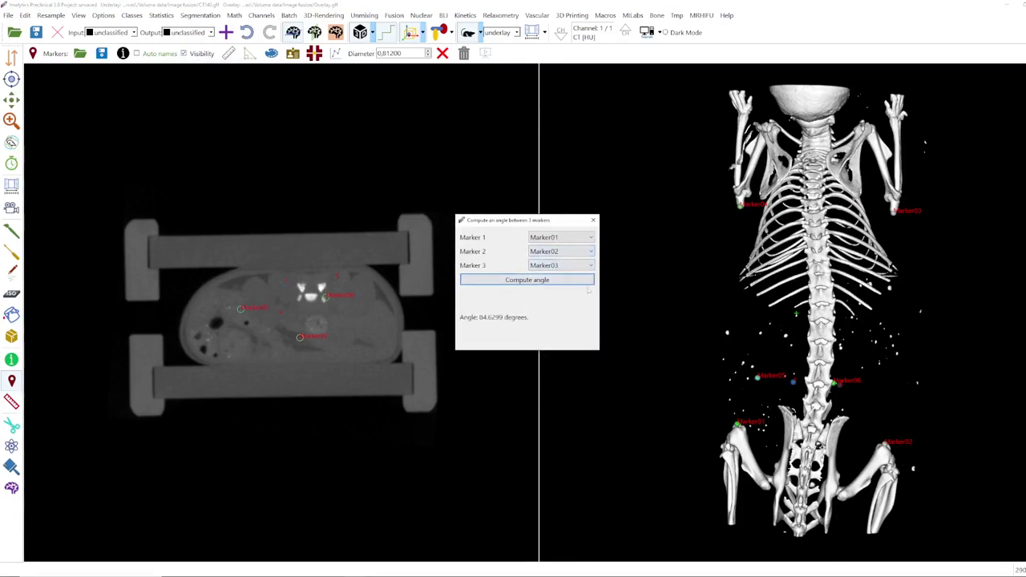
pyautogui.click(593, 220)
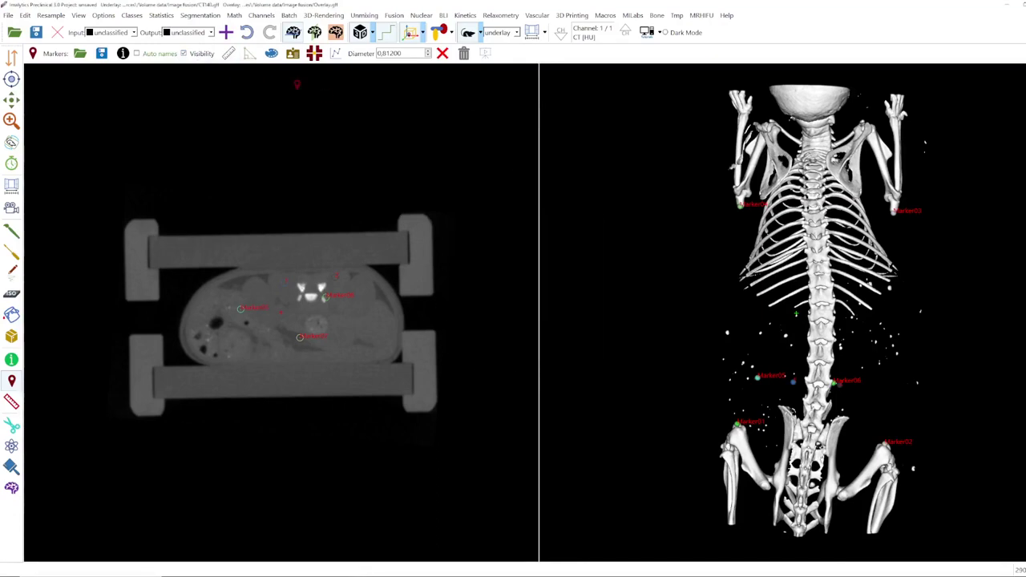
# - Change the color of Marker01 to yellow
pyautogui.click(272, 53)
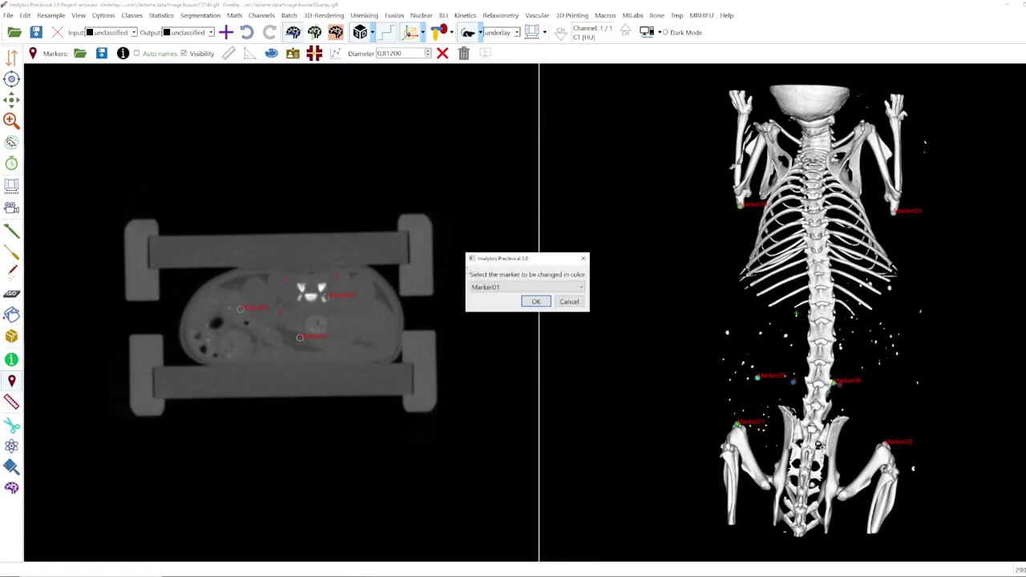
pyautogui.click(532, 301)
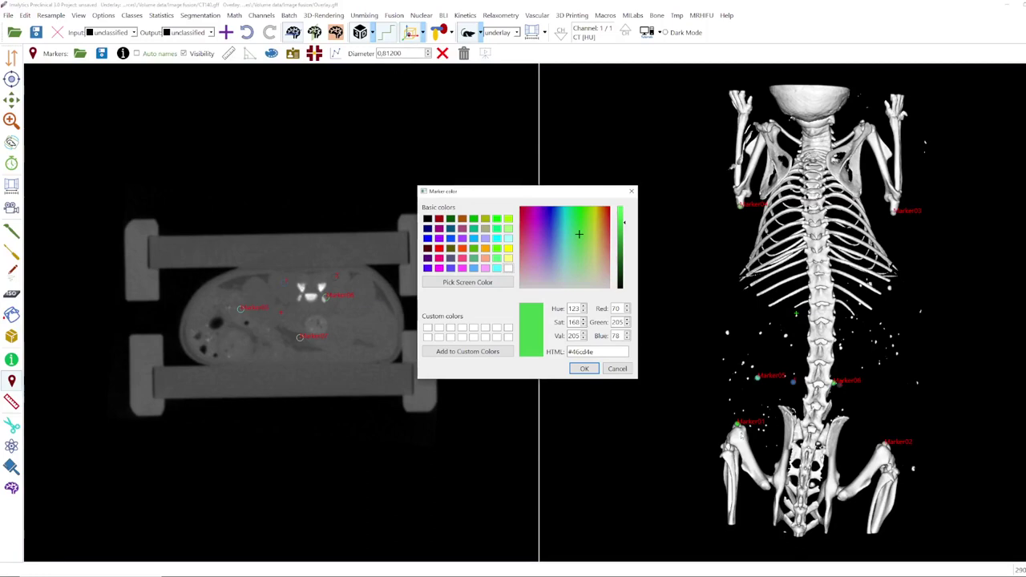
pyautogui.click(508, 248)
pyautogui.click(584, 367)
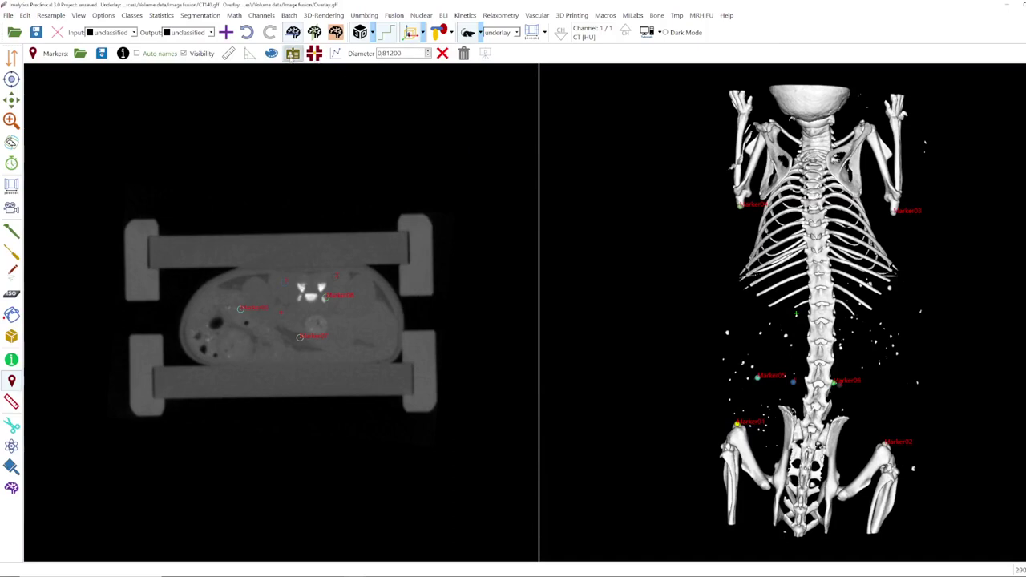
# - Rename Marker01 to "a" and jump the slice view to that marker
pyautogui.click(292, 53)
pyautogui.click(524, 301)
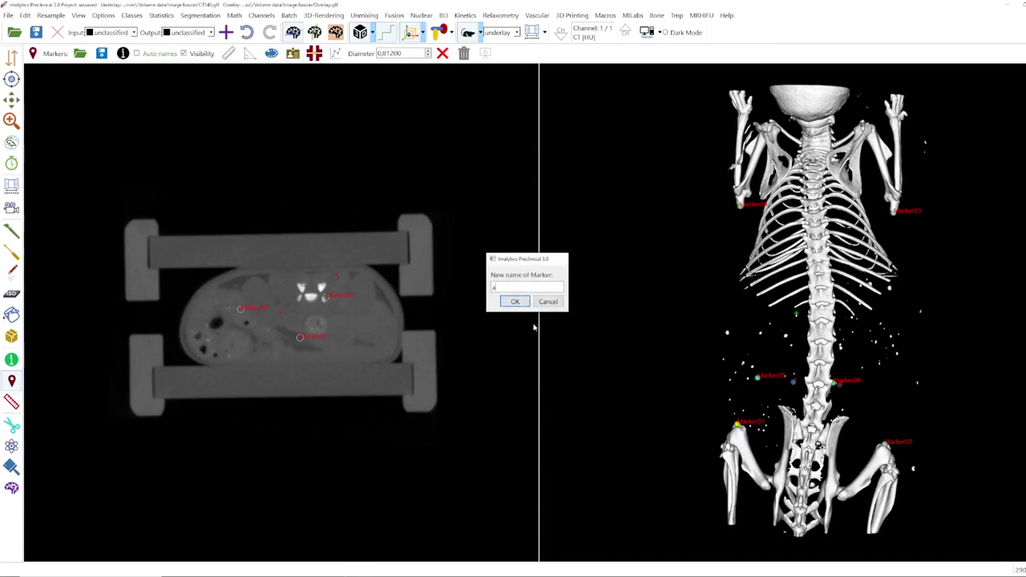
pyautogui.press('Return')
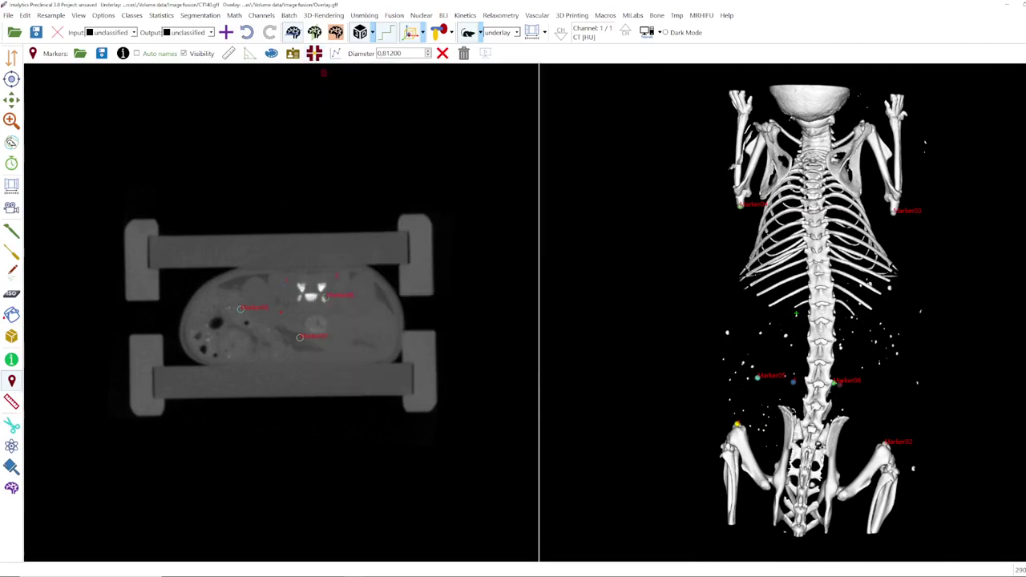
pyautogui.click(314, 55)
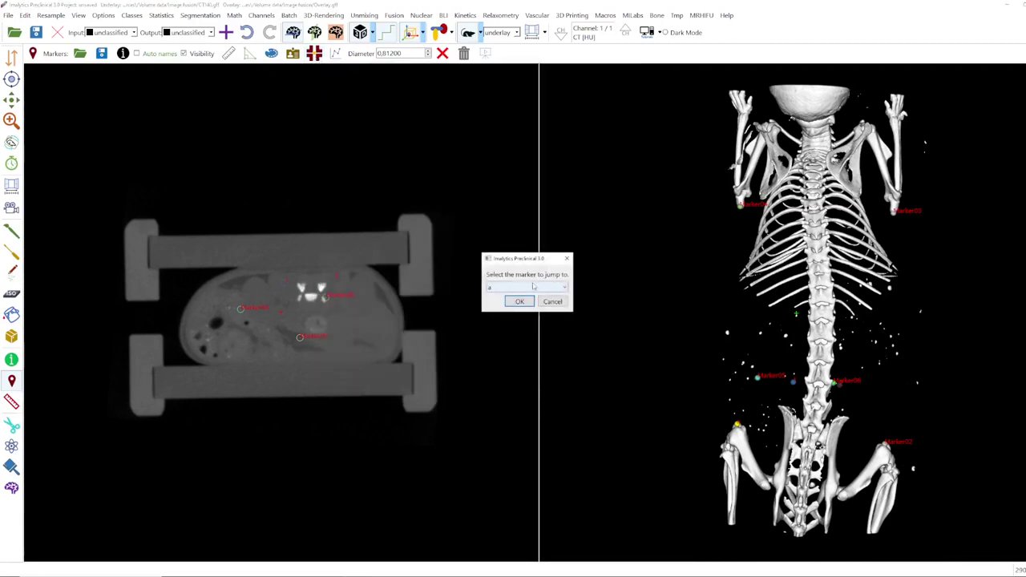
pyautogui.click(520, 302)
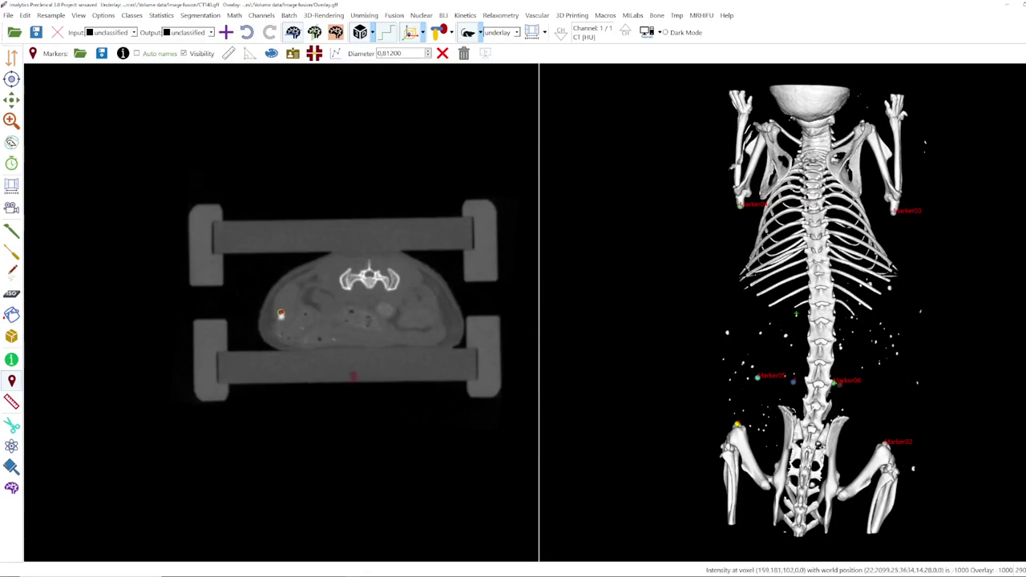
# - Compute a line profile starting from marker a, review its graph and info, and close the results
pyautogui.click(335, 53)
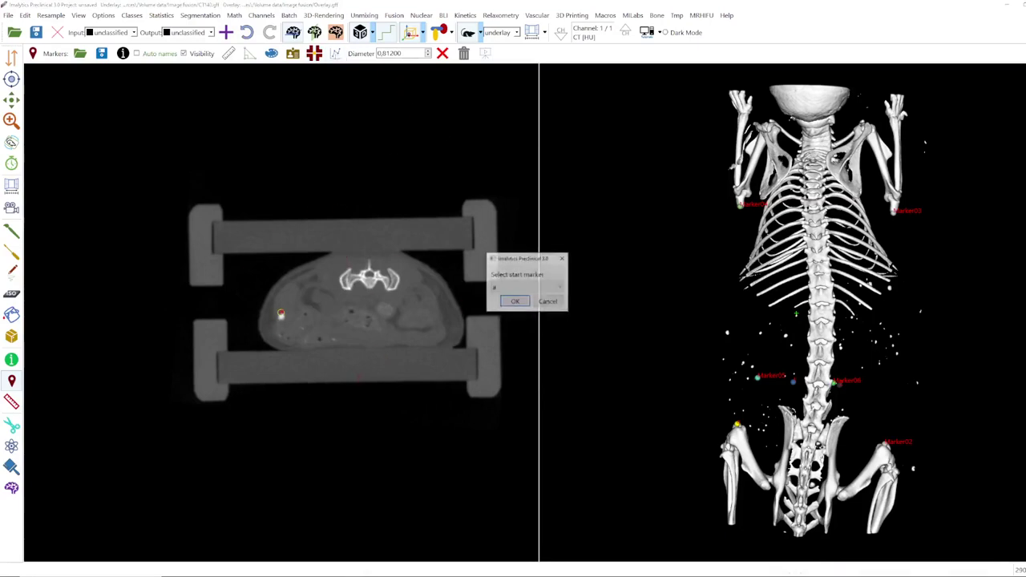
pyautogui.click(515, 301)
pyautogui.click(515, 301)
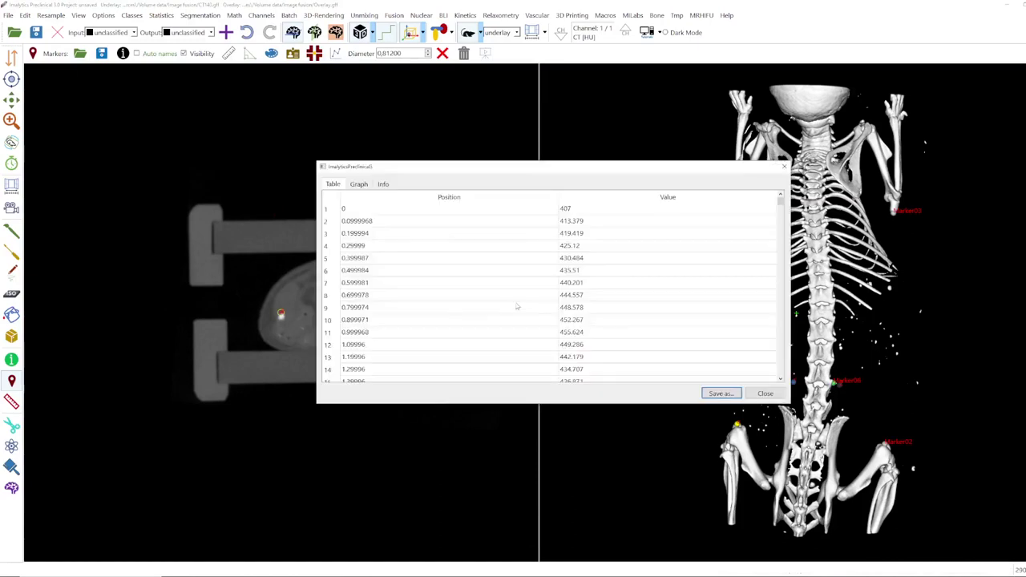
pyautogui.click(359, 184)
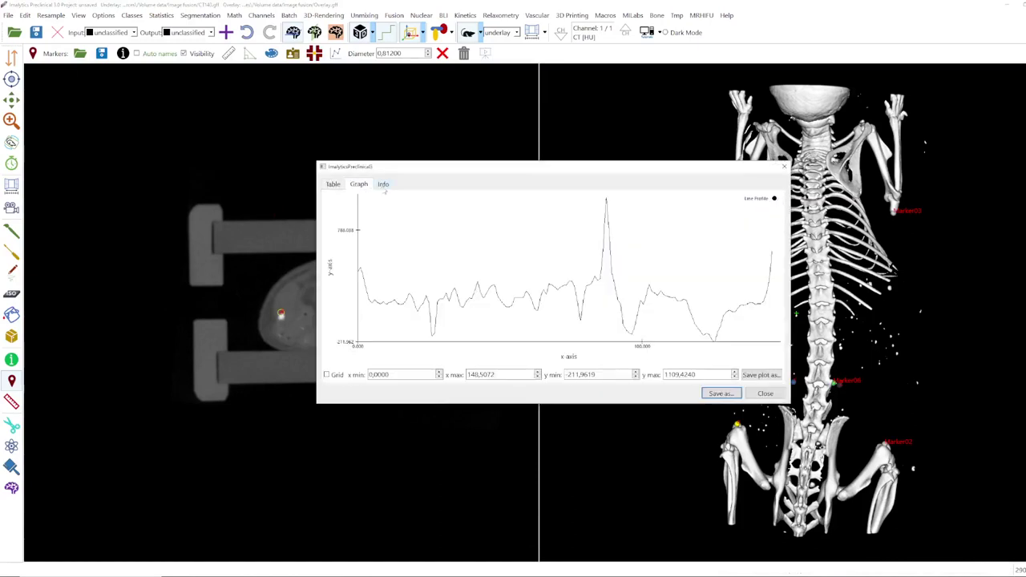
pyautogui.click(384, 185)
pyautogui.click(361, 186)
pyautogui.click(784, 166)
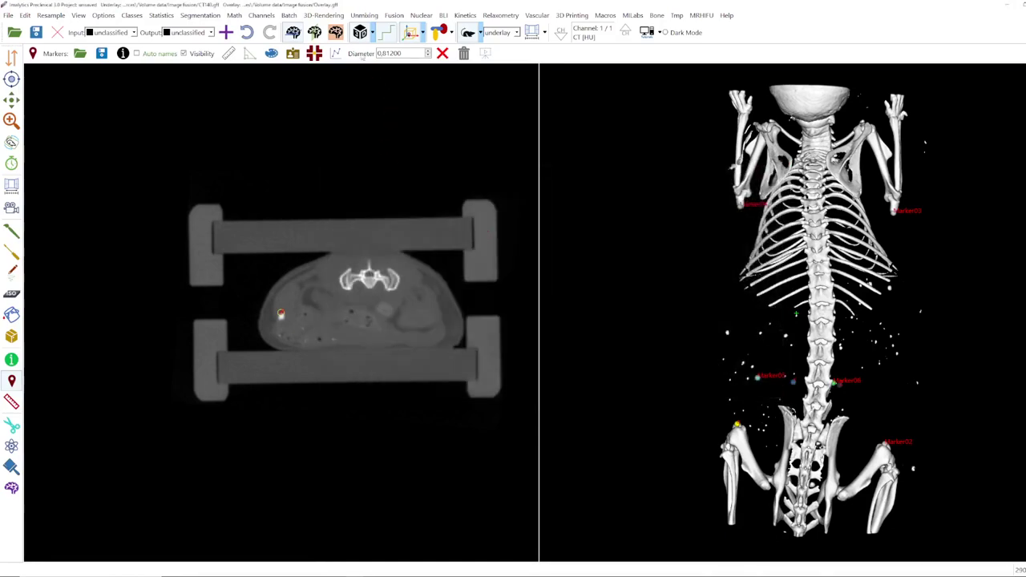
# - Enlarge the marker diameter to 1.712 and reduce it again to 0.912
pyautogui.write('1,712')
pyautogui.press('Return')
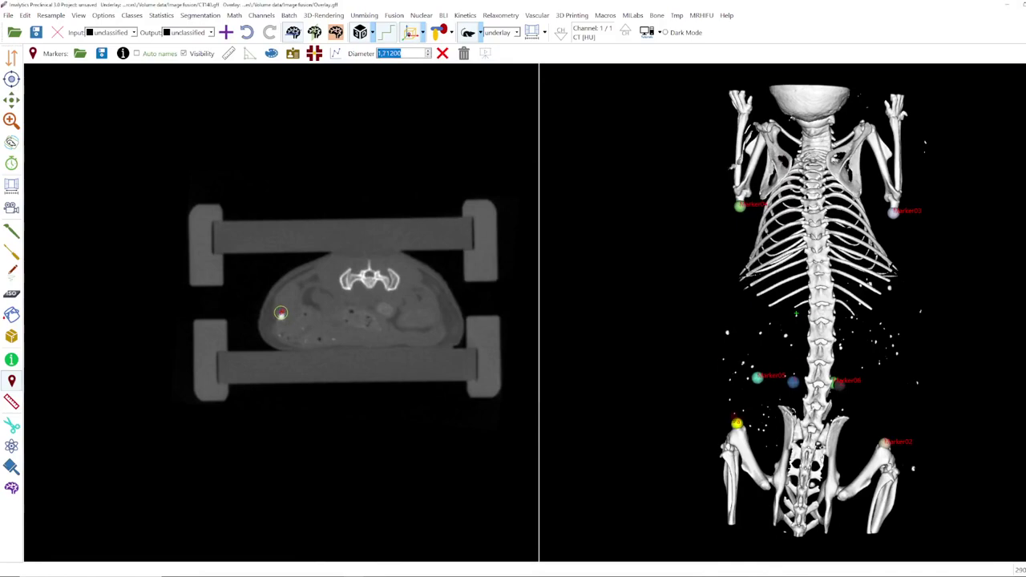
pyautogui.click(429, 56)
pyautogui.click(429, 56)
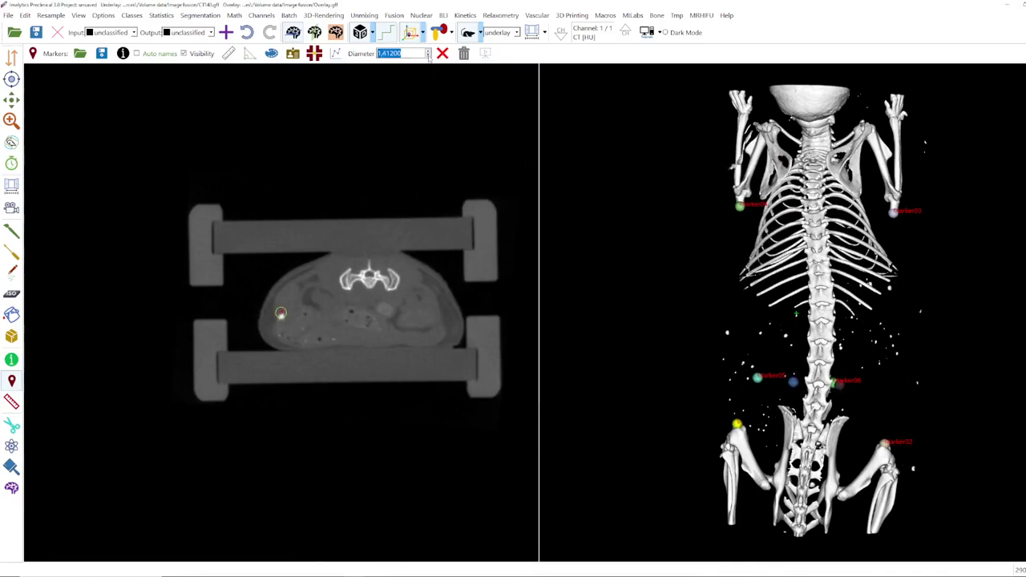
pyautogui.click(428, 56)
pyautogui.click(429, 56)
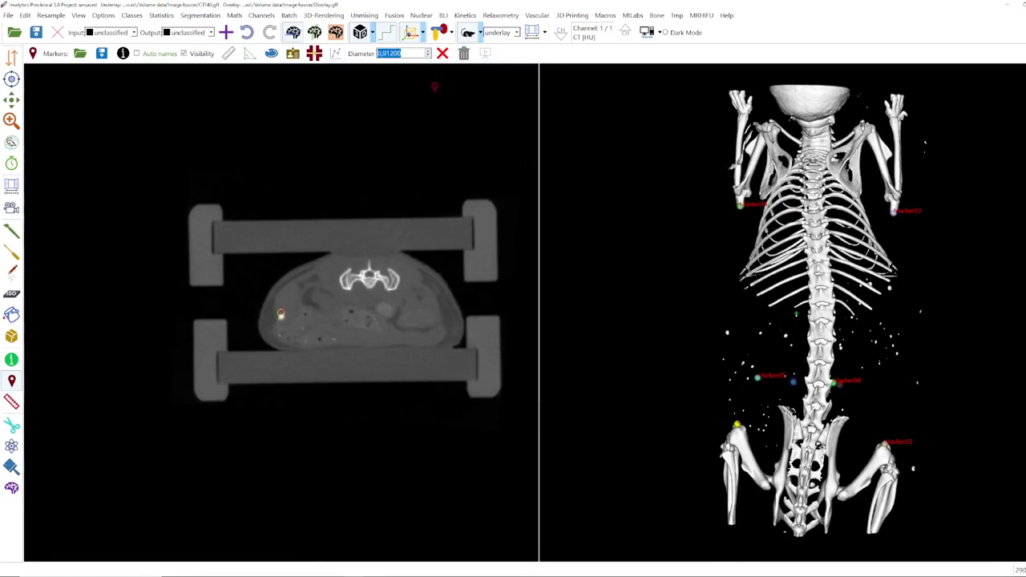
# - Delete marker a, and clear all the remaining markers
pyautogui.click(441, 53)
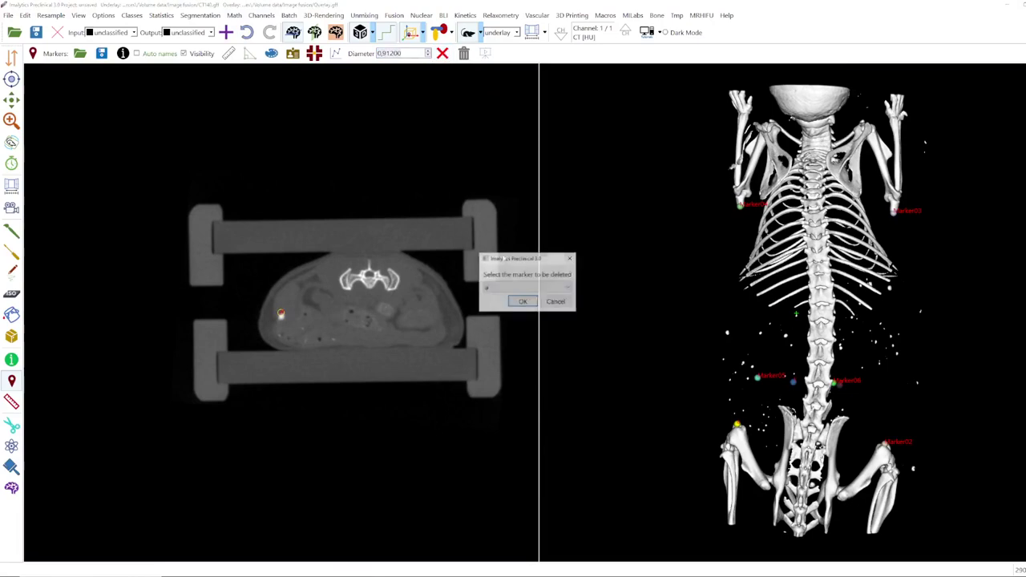
pyautogui.click(521, 301)
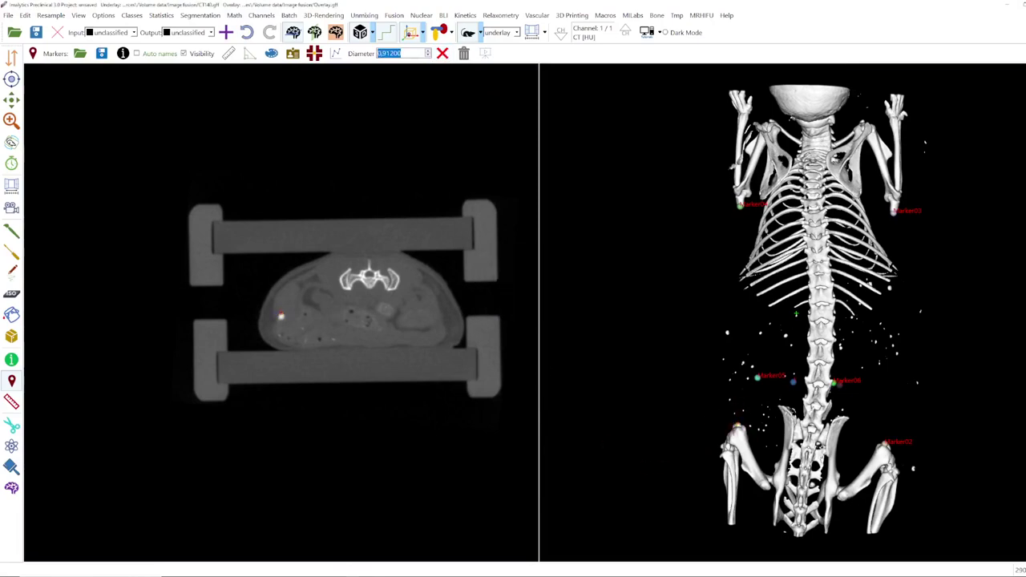
pyautogui.click(463, 53)
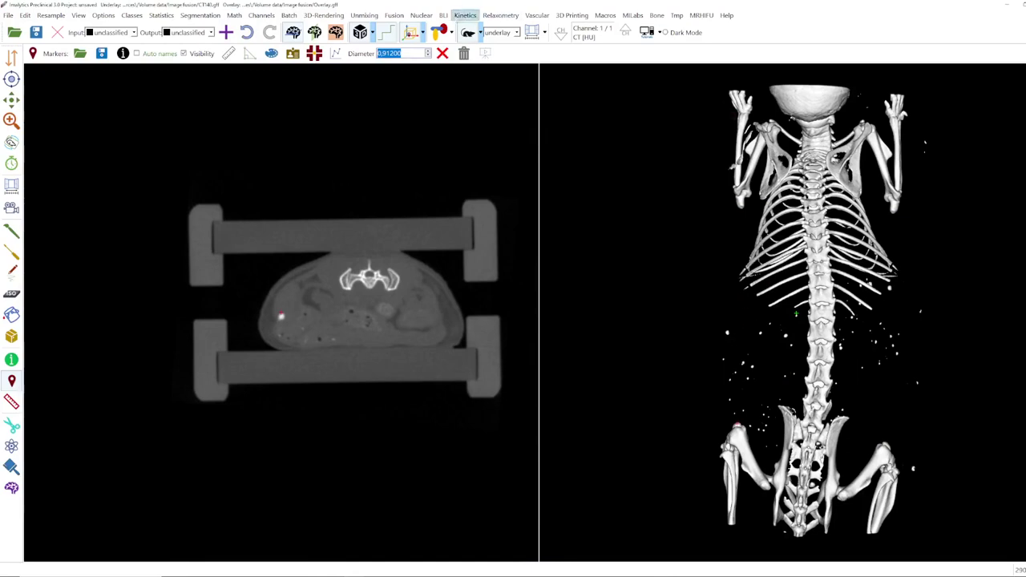
# - Create the vascular example image as the new underlay
pyautogui.click(537, 15)
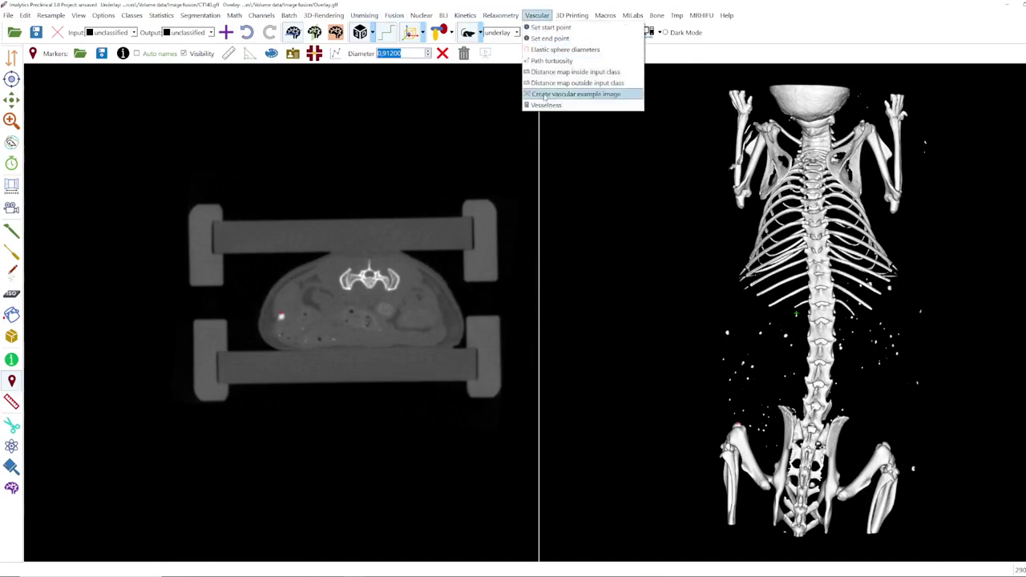
pyautogui.click(545, 95)
pyautogui.click(11, 142)
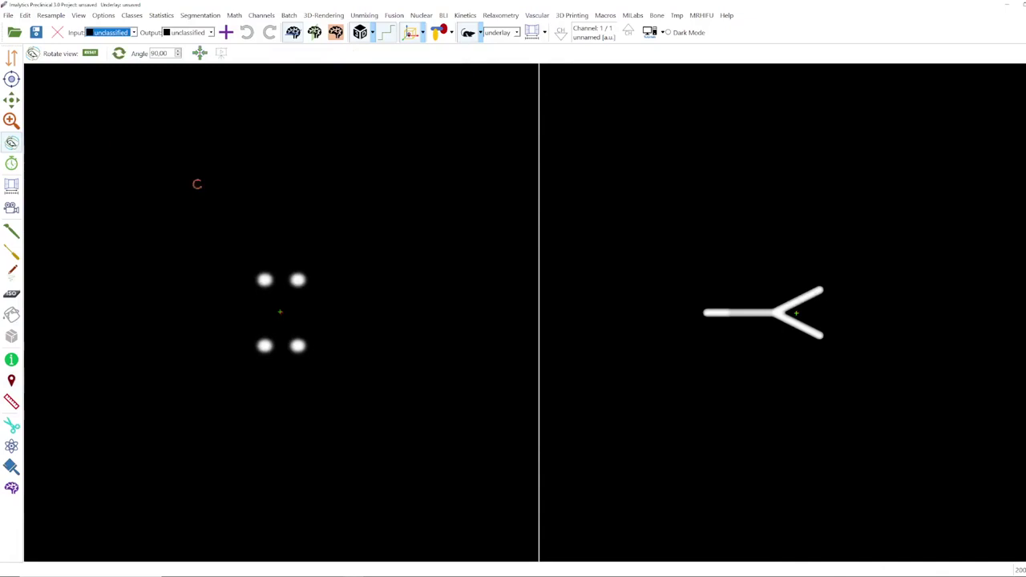
pyautogui.moveTo(767, 351); pyautogui.dragTo(769, 329)
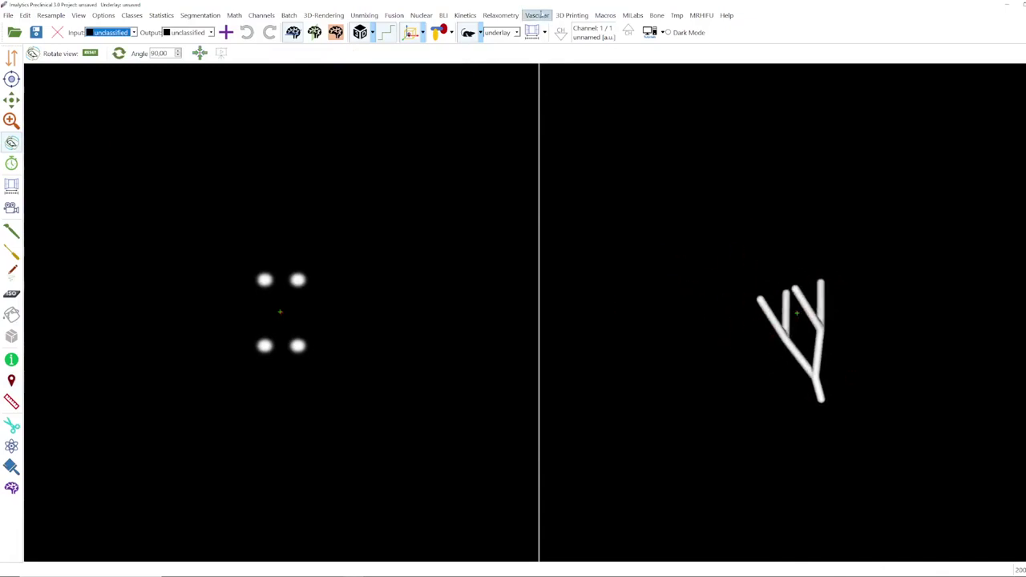
# - Place a marker named Start on the vessel tree's upper-left branch and one named End near its lowest fork
pyautogui.click(12, 381)
pyautogui.click(767, 302)
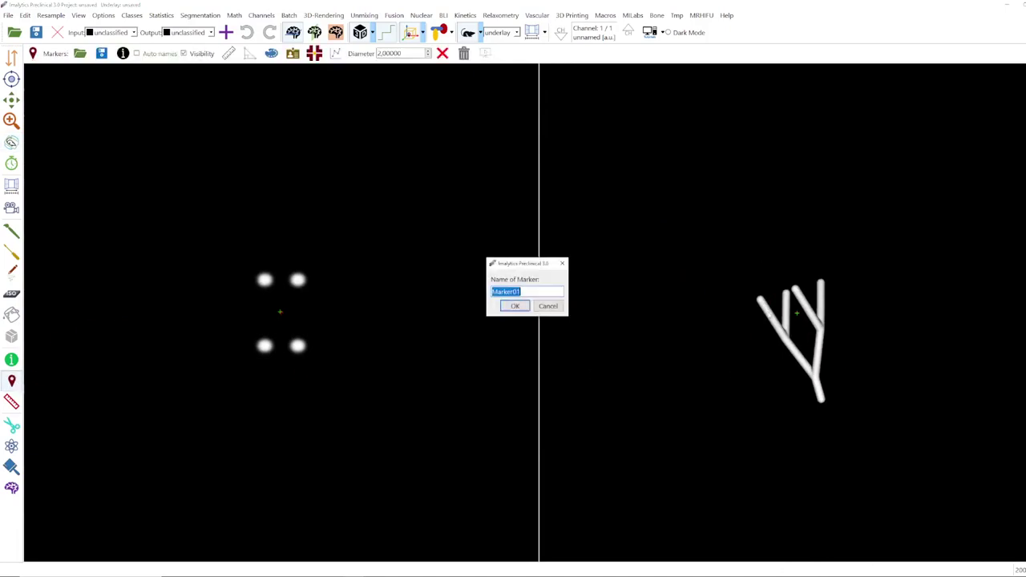
pyautogui.write('SE')
pyautogui.write('art')
pyautogui.press('Return')
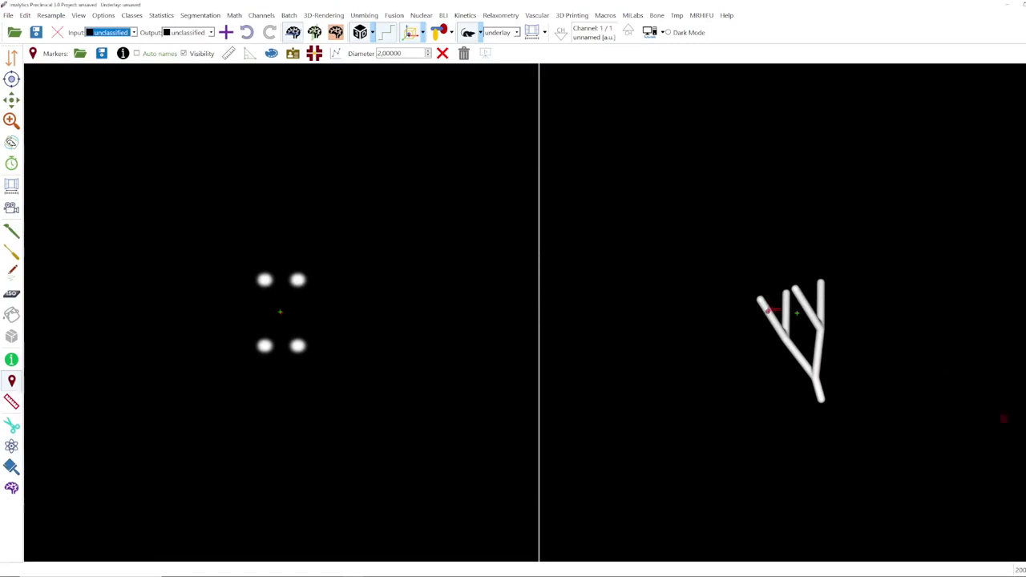
pyautogui.click(812, 373)
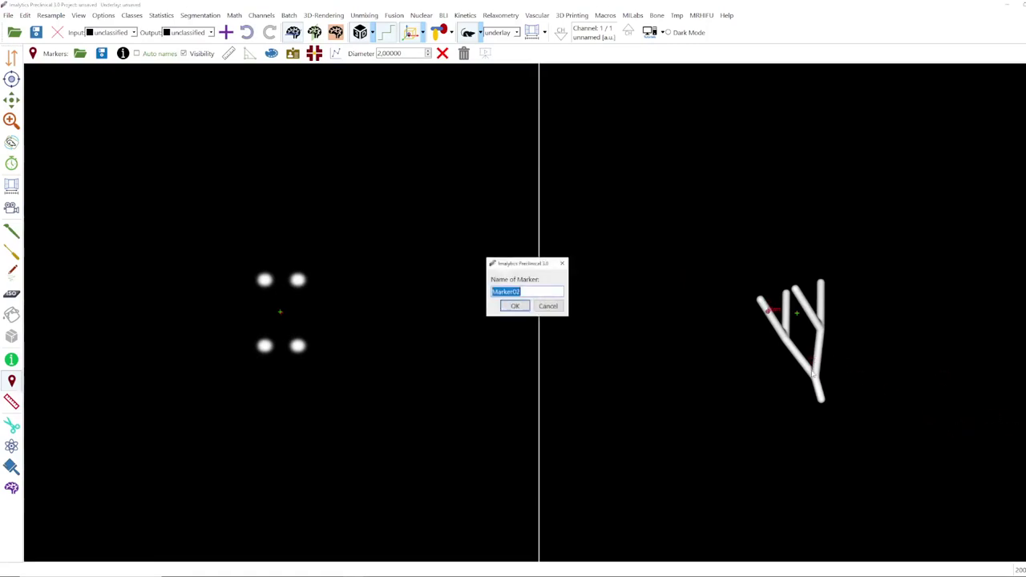
pyautogui.write('End')
pyautogui.press('Return')
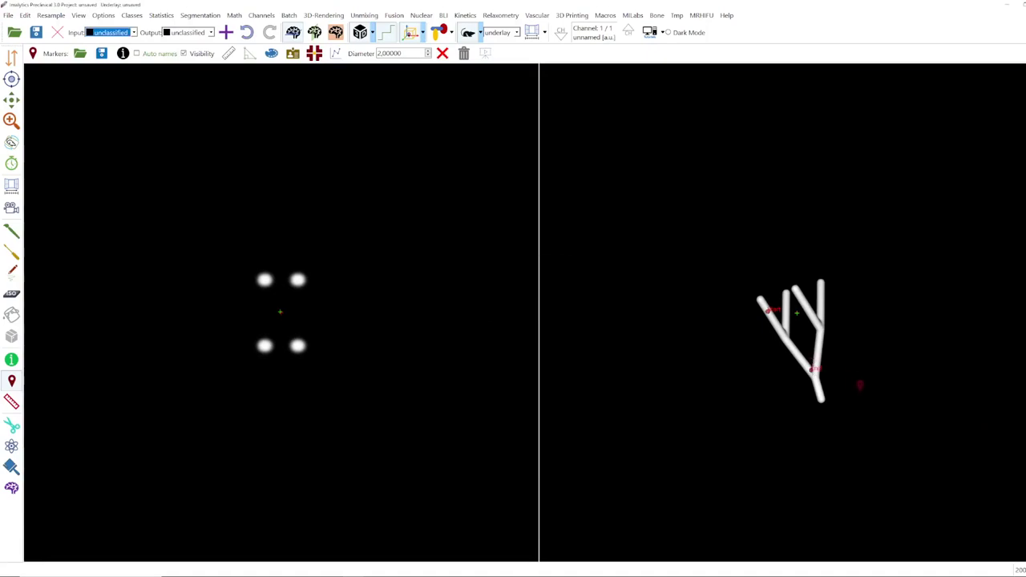